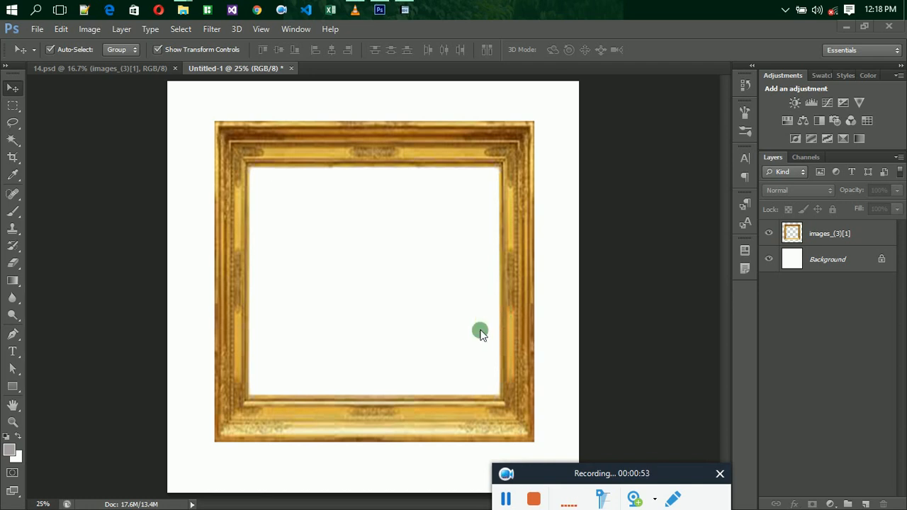
# Scale the golden frame layer to about 128.7% wide and 128.2% high so it fills the whole canvas
pyautogui.click(563, 295)
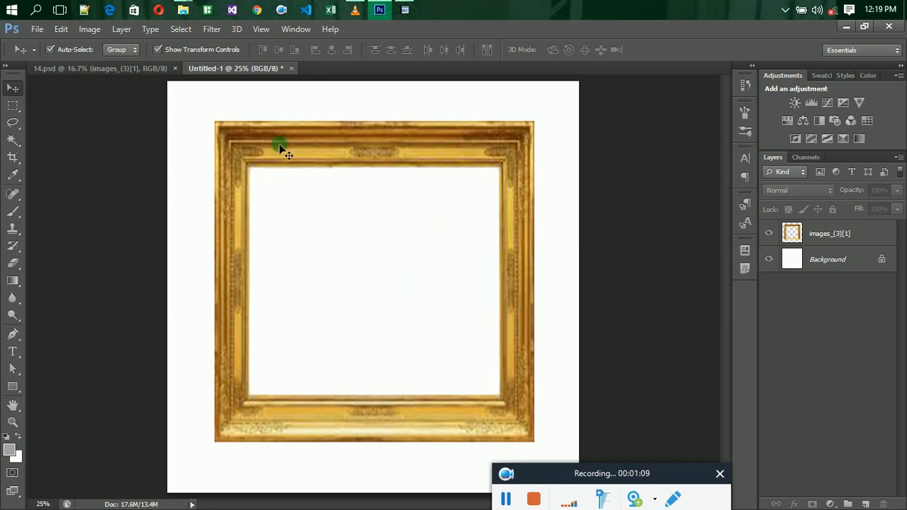
pyautogui.click(241, 139)
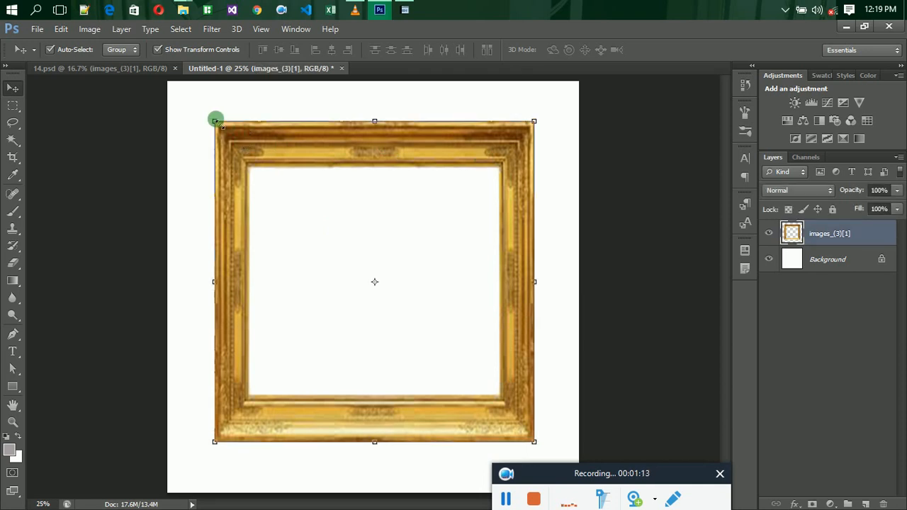
pyautogui.moveTo(216, 121); pyautogui.dragTo(168, 83)
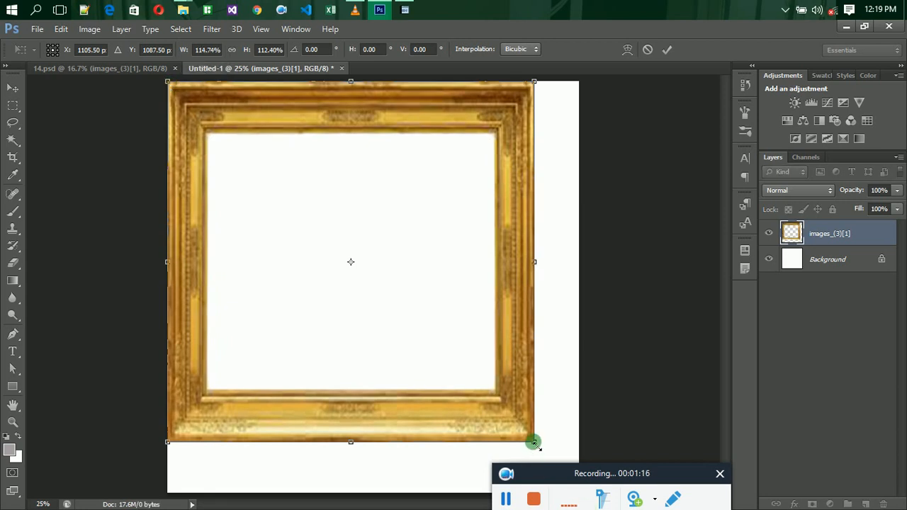
pyautogui.moveTo(534, 443); pyautogui.dragTo(576, 492)
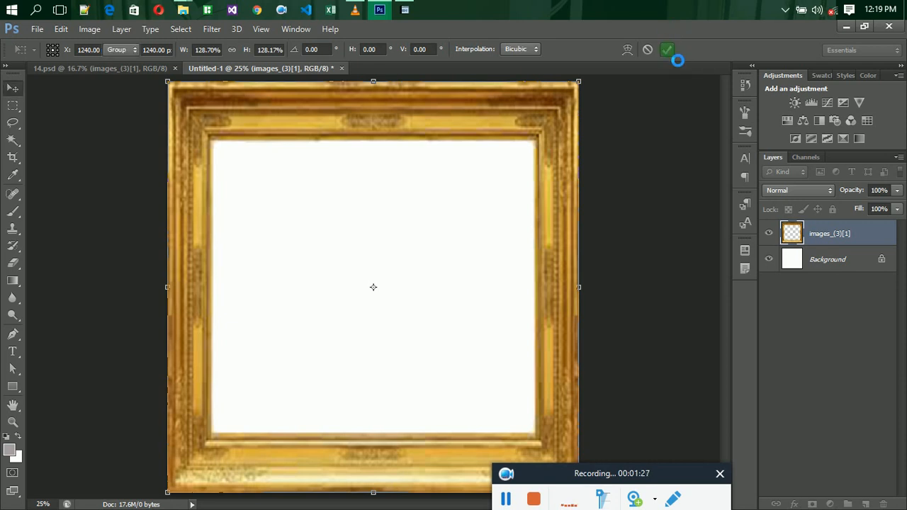
pyautogui.click(668, 49)
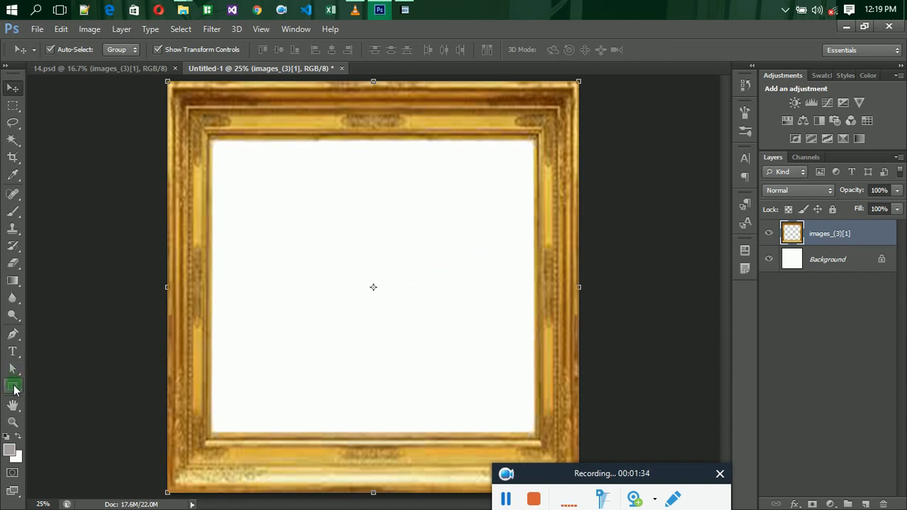
# Draw a grey rectangle shape of about 1956 by 1772 px over the frame's opening and nudge it left to fit
pyautogui.click(14, 386)
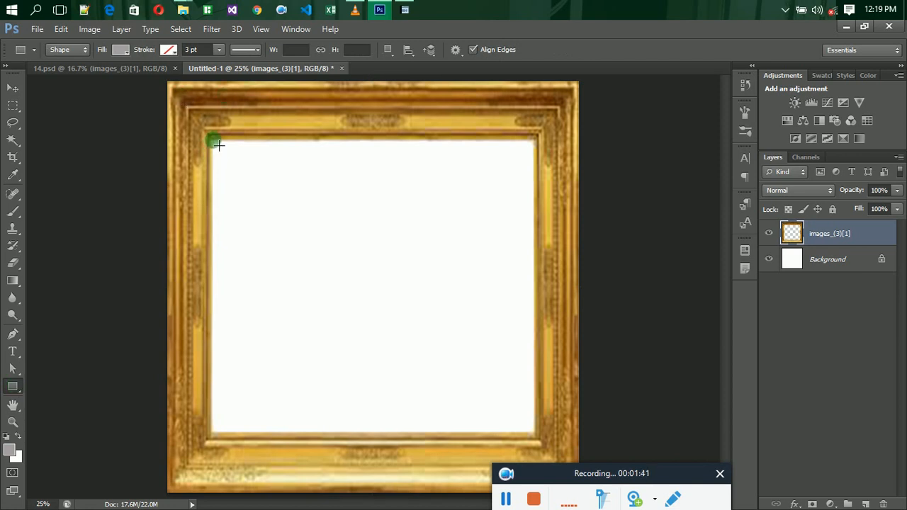
pyautogui.moveTo(214, 140); pyautogui.dragTo(542, 438)
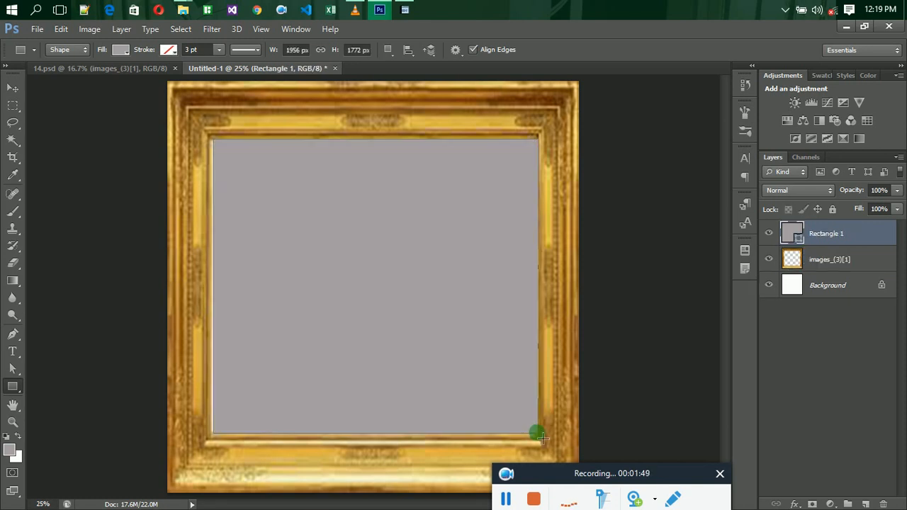
pyautogui.click(14, 88)
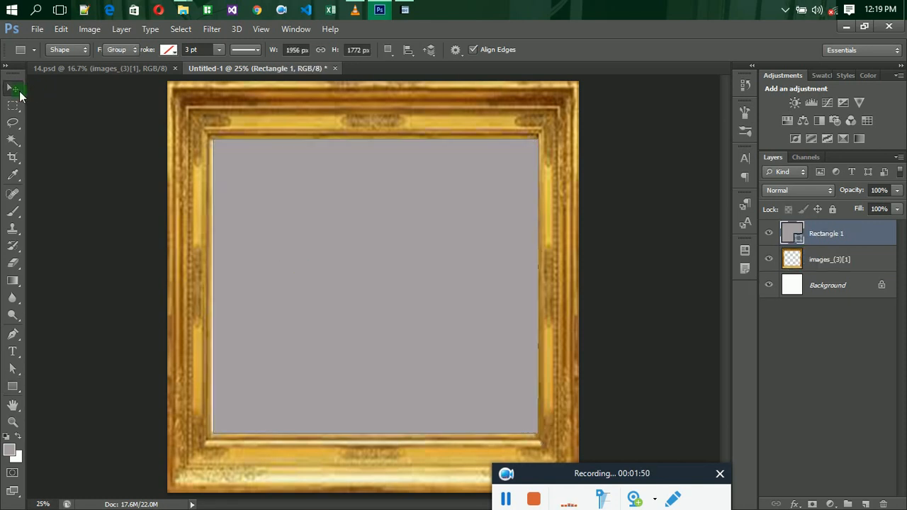
pyautogui.press('Left')
pyautogui.press('Left')
pyautogui.press('Left')
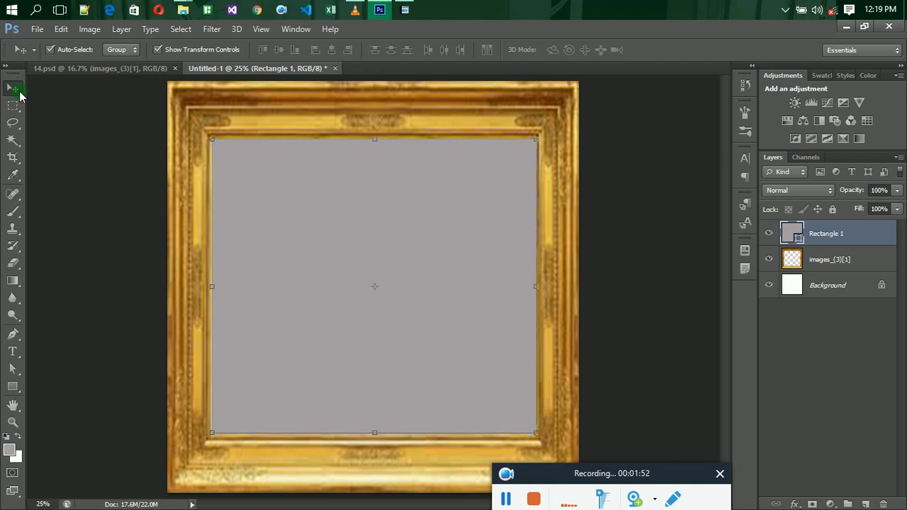
pyautogui.press('Left')
pyautogui.press('Left')
pyautogui.press('Left')
pyautogui.press('Left')
pyautogui.press('Left')
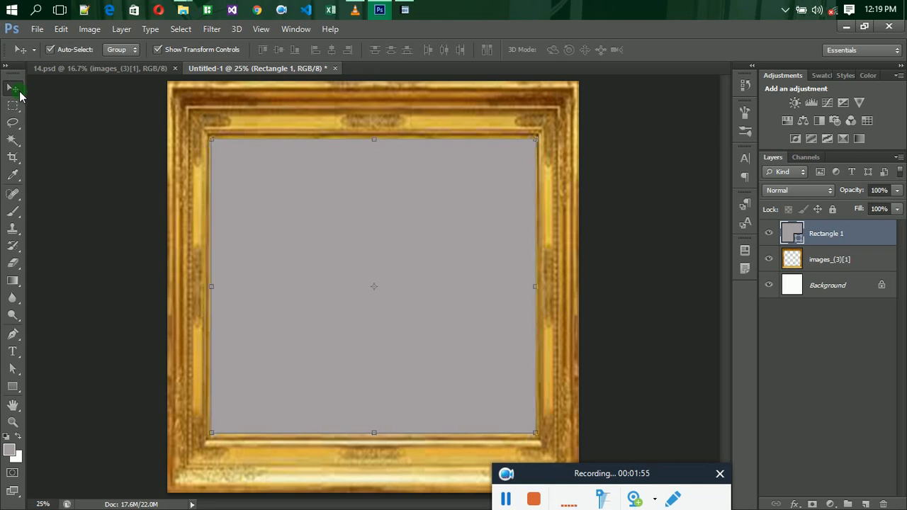
pyautogui.press('Left')
pyautogui.press('Left')
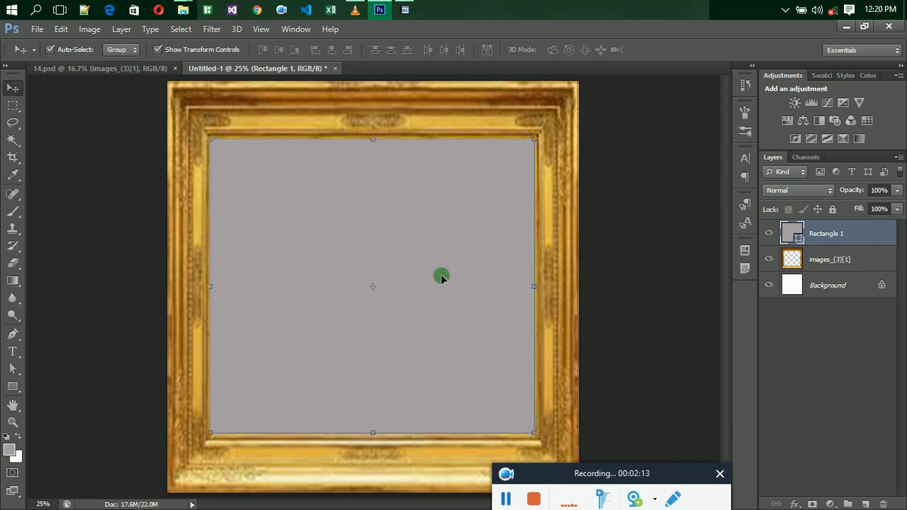
# Place the photo DSC01592 from the PICX folder into the document at its default size
pyautogui.click(36, 29)
pyautogui.click(74, 245)
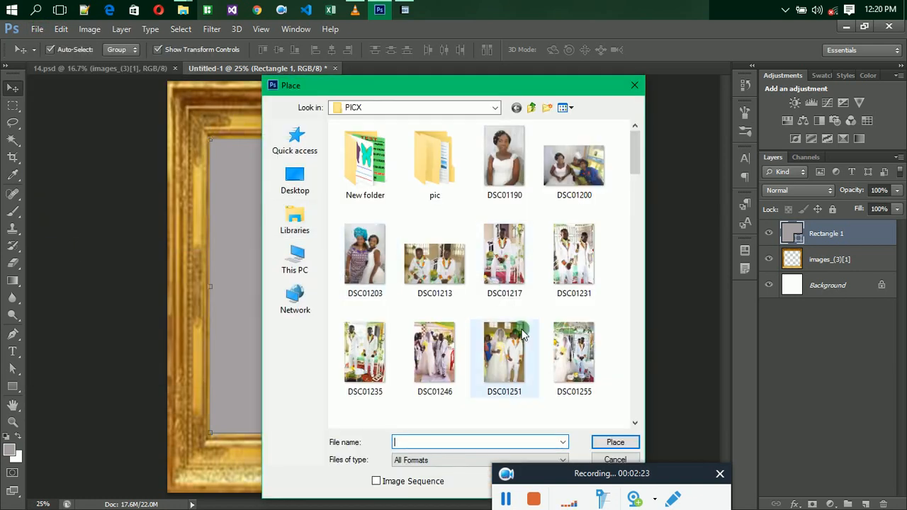
pyautogui.click(636, 423)
pyautogui.click(636, 423)
pyautogui.click(636, 423)
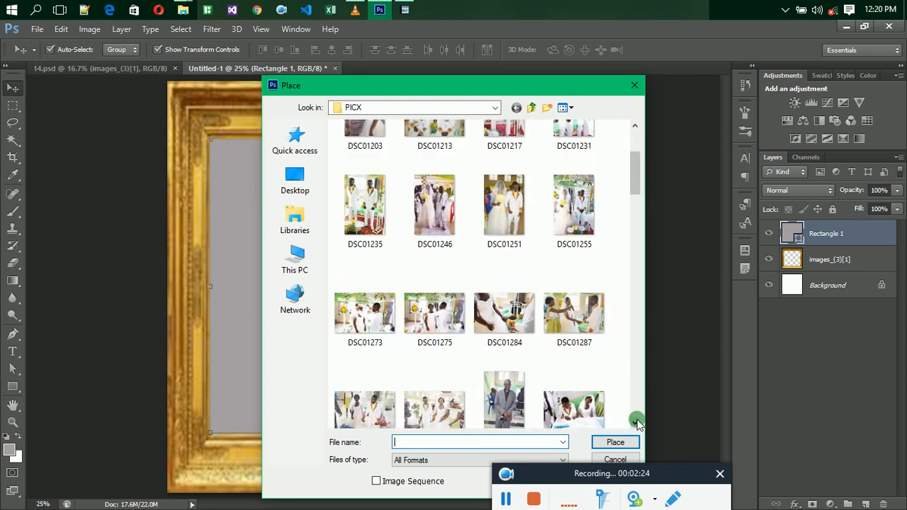
pyautogui.click(636, 423)
pyautogui.click(636, 424)
pyautogui.click(636, 424)
pyautogui.click(636, 423)
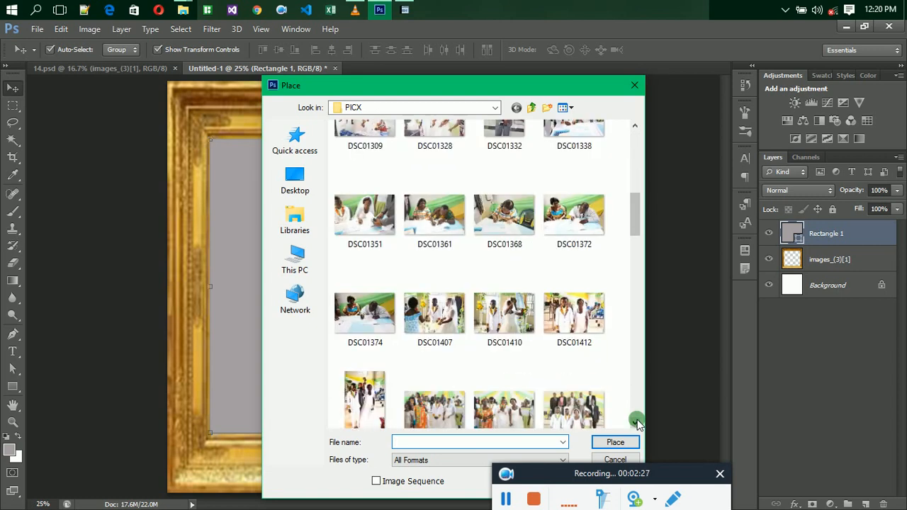
pyautogui.click(636, 423)
pyautogui.click(636, 423)
pyautogui.click(636, 423)
pyautogui.click(636, 424)
pyautogui.click(636, 423)
pyautogui.click(636, 423)
pyautogui.click(636, 423)
pyautogui.click(636, 424)
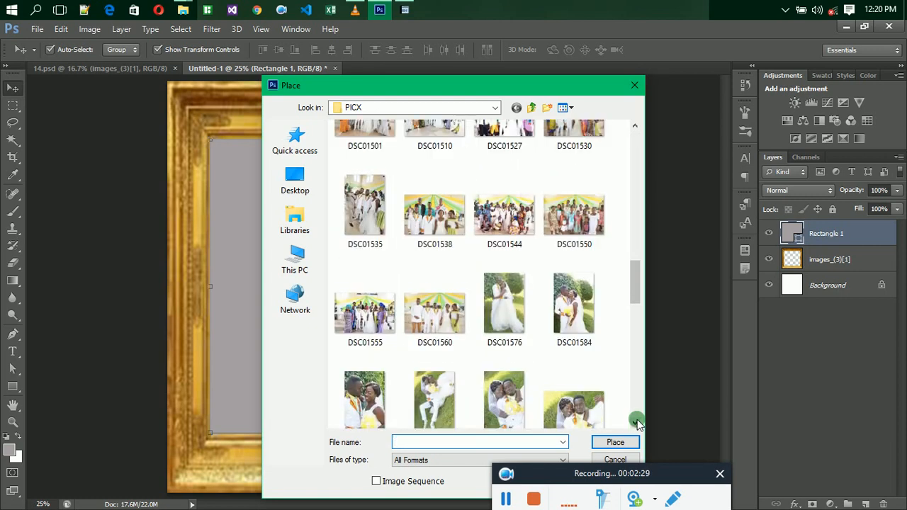
pyautogui.click(636, 423)
pyautogui.click(636, 424)
pyautogui.click(576, 357)
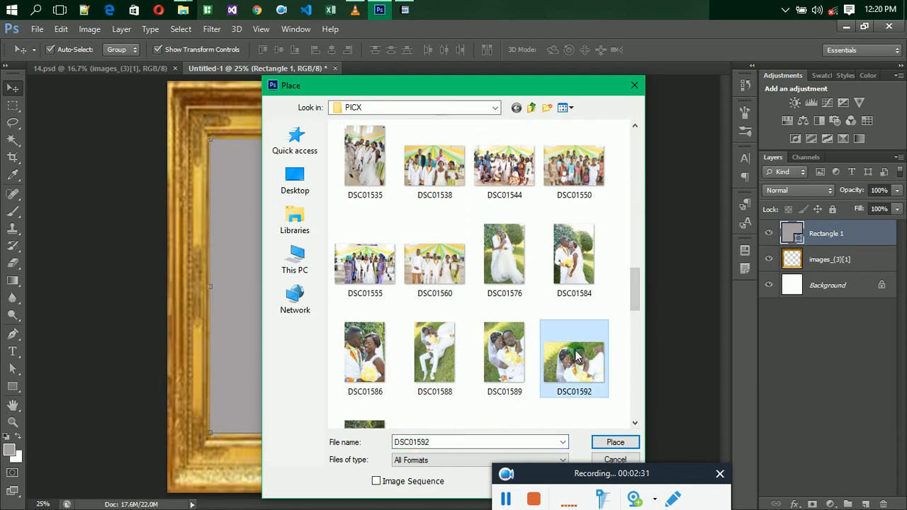
pyautogui.doubleClick(577, 357)
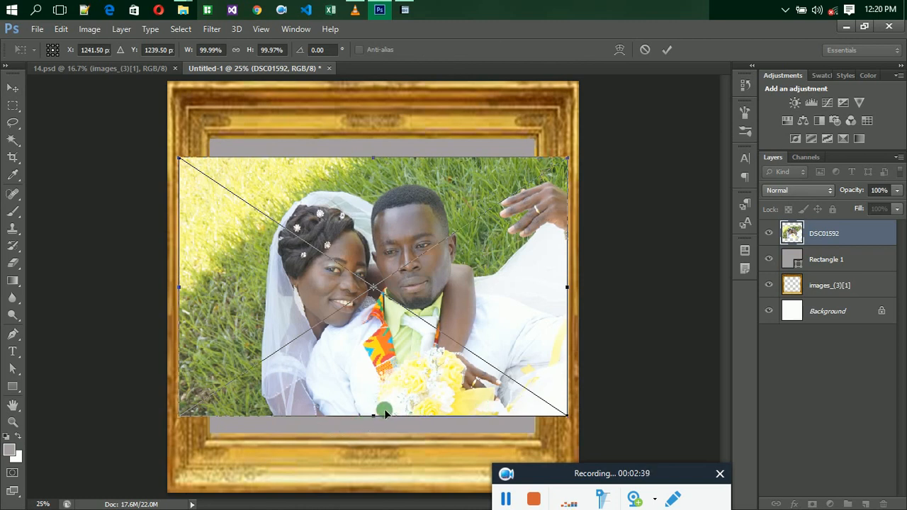
pyautogui.click(668, 52)
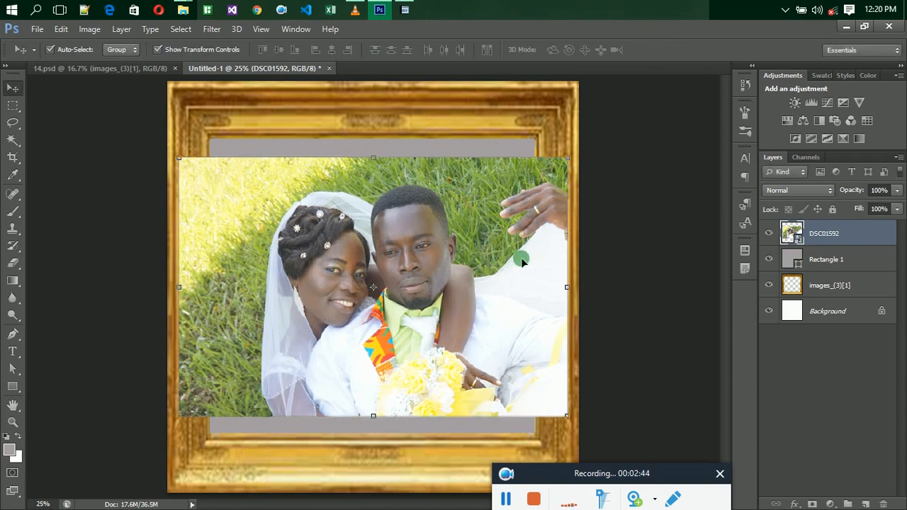
# Clip the DSC01592 photo layer to the rectangle beneath it with a clipping mask
pyautogui.rightClick(850, 237)
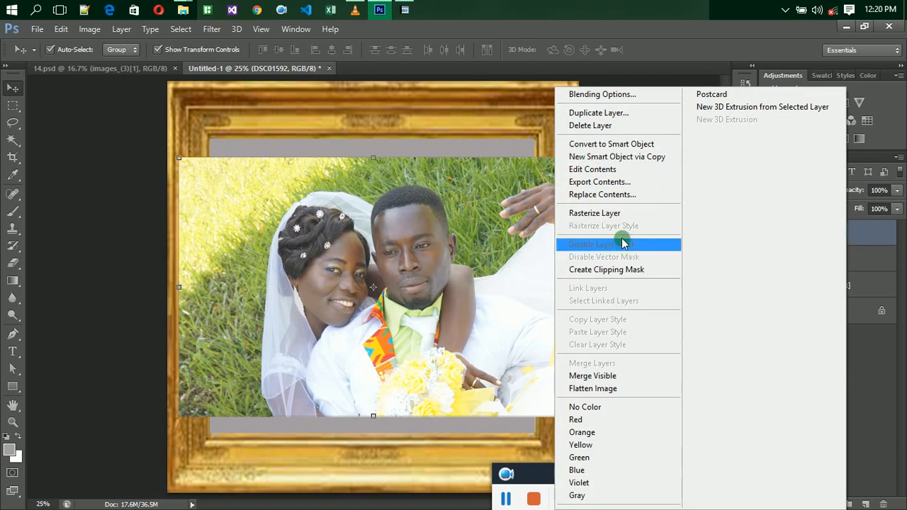
pyautogui.click(606, 271)
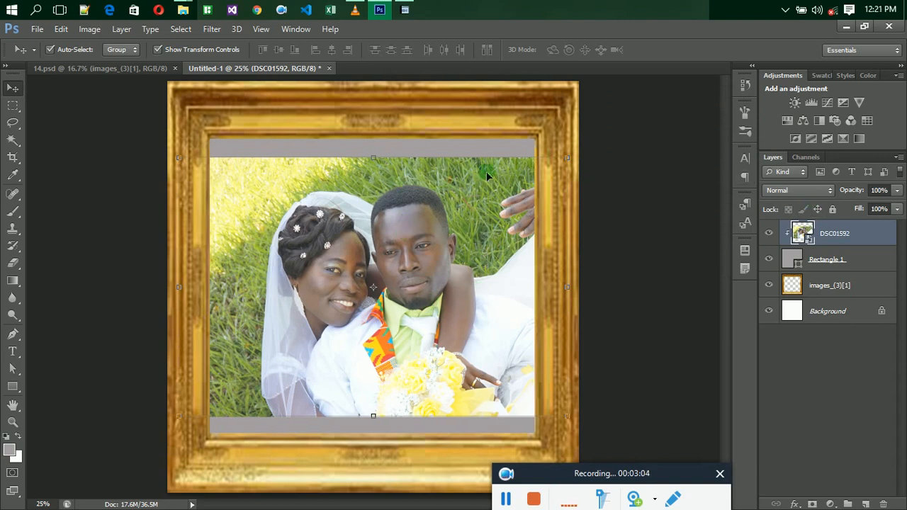
pyautogui.click(61, 150)
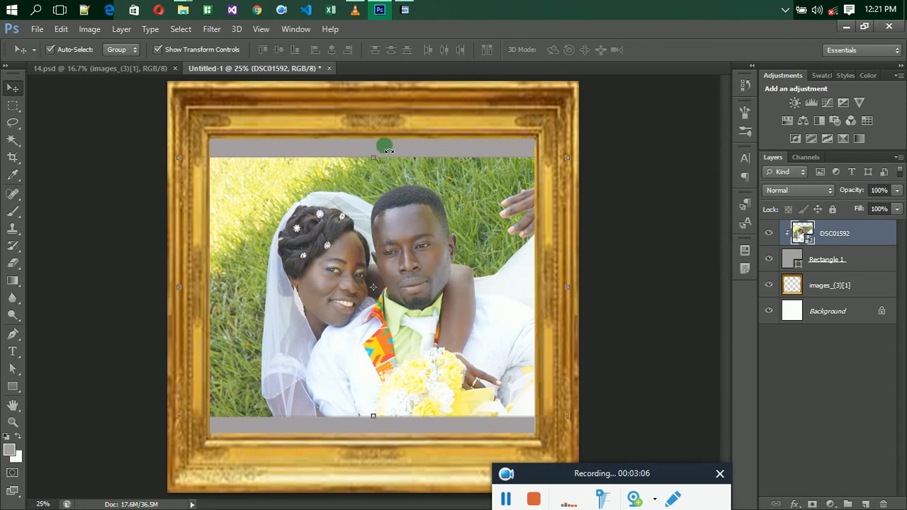
# Stretch the clipped photo to about 113.4% height to fill the frame's opening, and shift it slightly left
pyautogui.moveTo(399, 159); pyautogui.dragTo(399, 139)
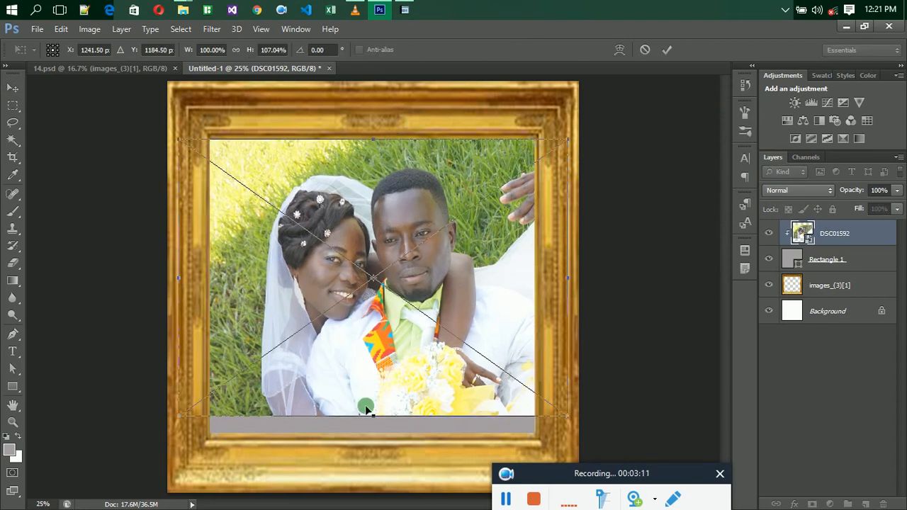
pyautogui.moveTo(373, 418)
pyautogui.mouseDown()
pyautogui.moveTo(380, 437)
pyautogui.moveTo(375, 431)
pyautogui.mouseUp()
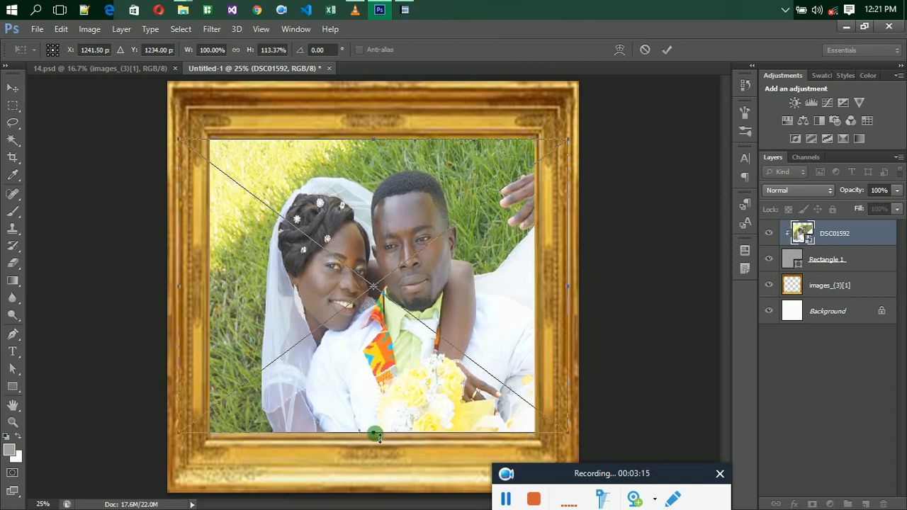
pyautogui.click(669, 51)
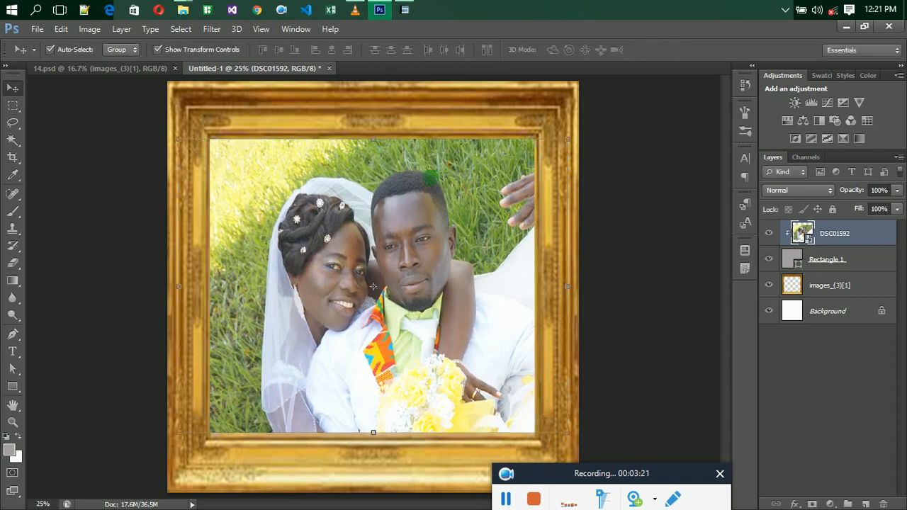
pyautogui.moveTo(378, 233); pyautogui.dragTo(354, 238)
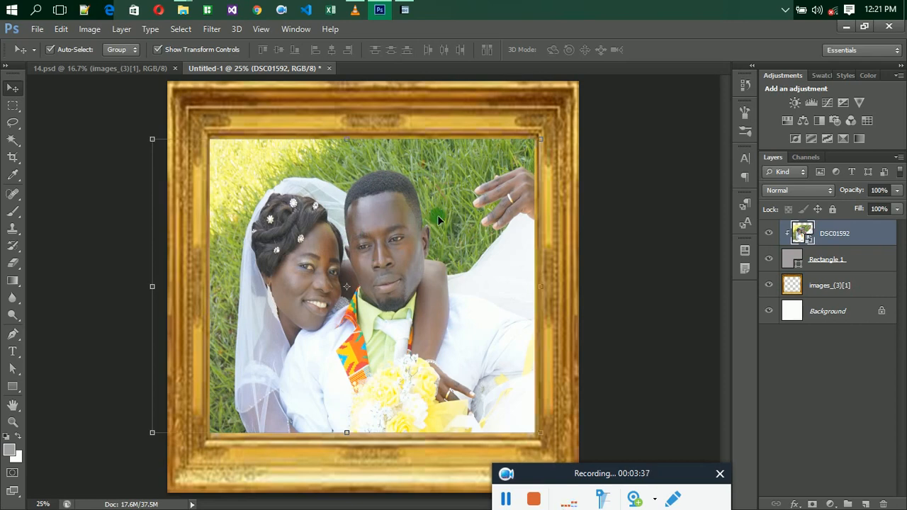
# Place the photo DSC01190 and shrink it to about 43.7% wide and 30.4% high in the opening's lower-right corner
pyautogui.click(33, 29)
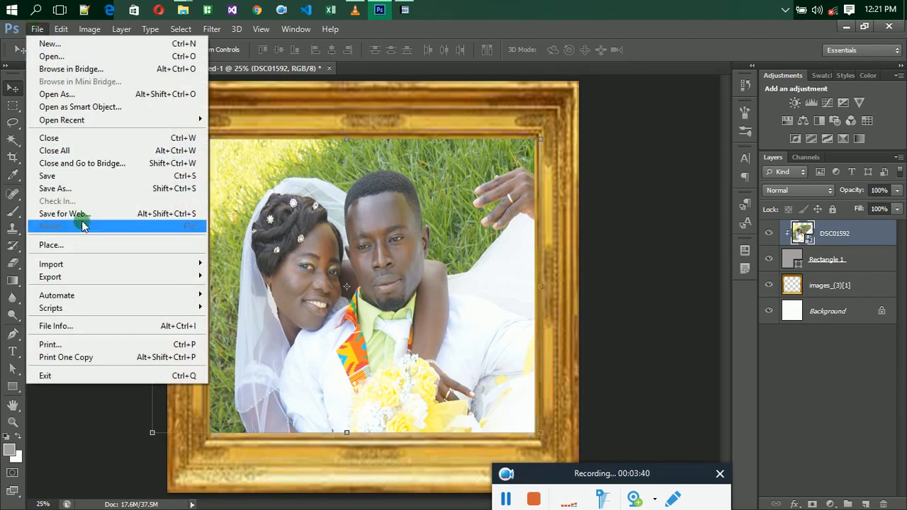
pyautogui.click(71, 244)
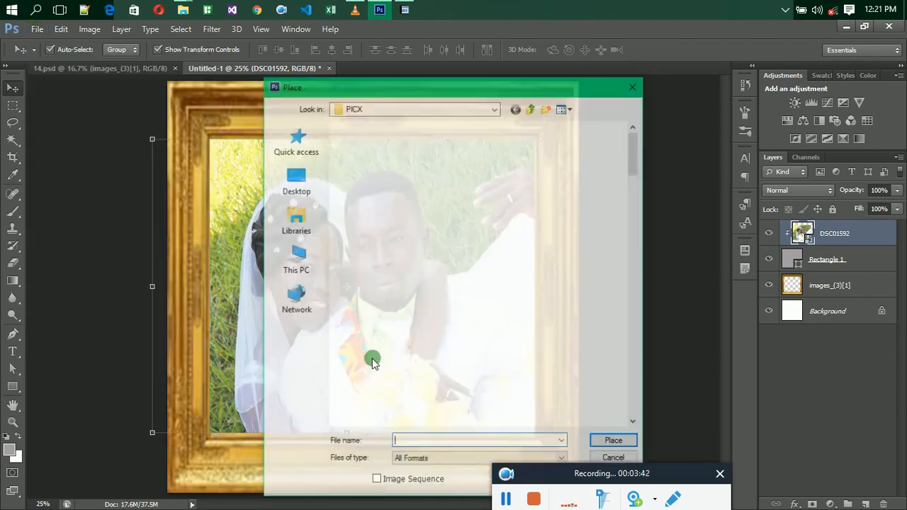
pyautogui.click(512, 148)
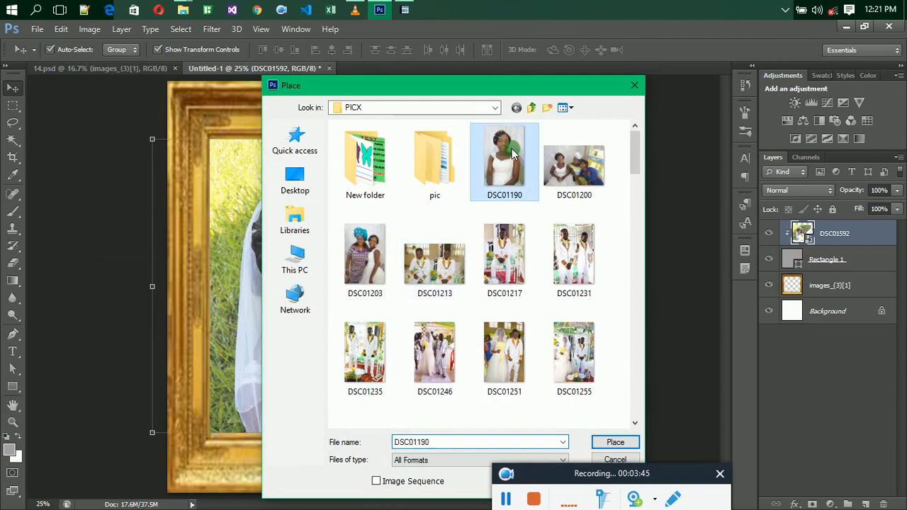
pyautogui.click(606, 441)
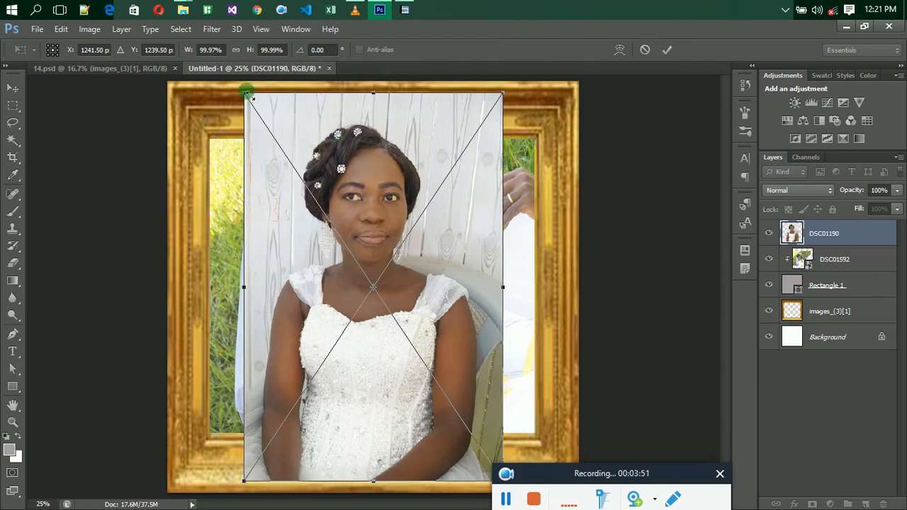
pyautogui.moveTo(246, 93); pyautogui.dragTo(438, 339)
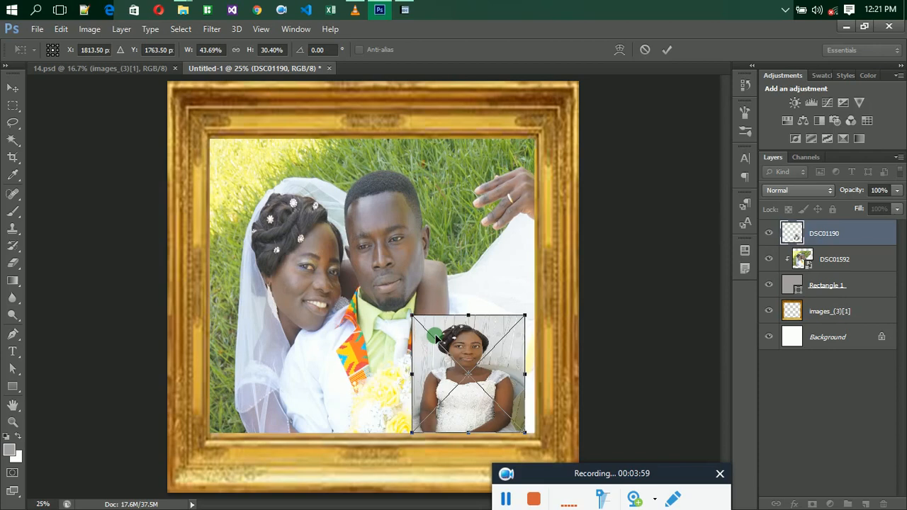
pyautogui.click(665, 51)
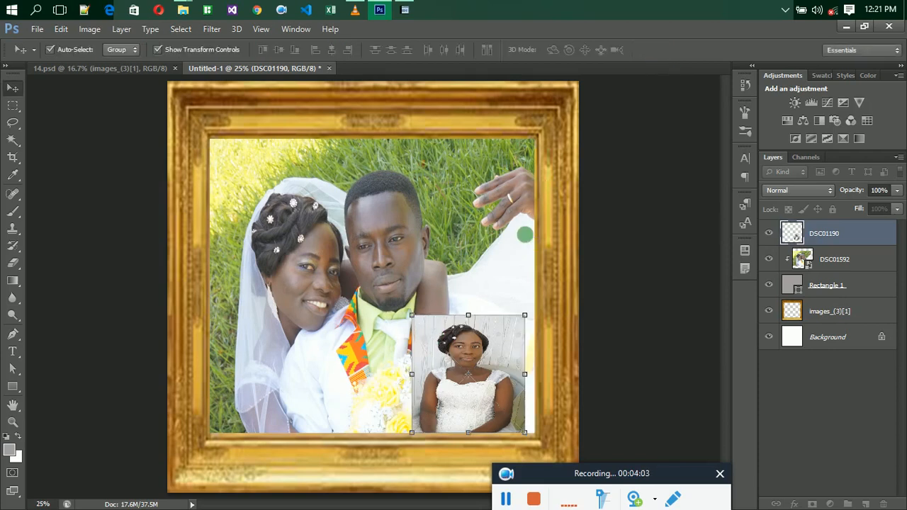
# Give the DSC01190 inset photo a drop shadow with 18% spread, 9 px size, a 38° angle and a slightly larger distance
pyautogui.click(485, 245)
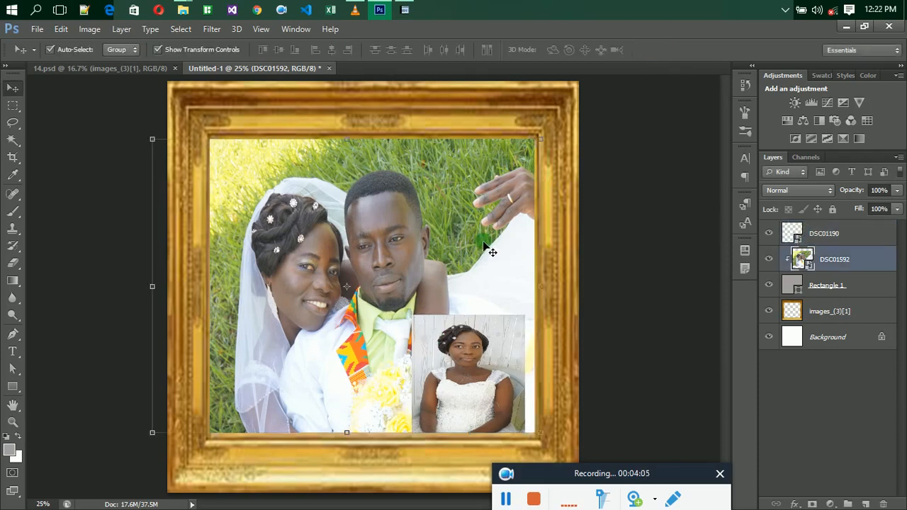
pyautogui.click(495, 345)
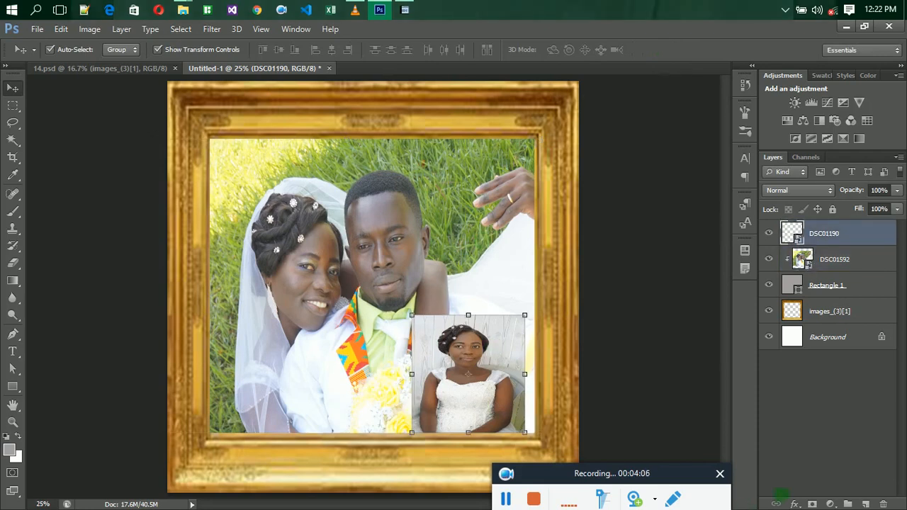
pyautogui.click(797, 504)
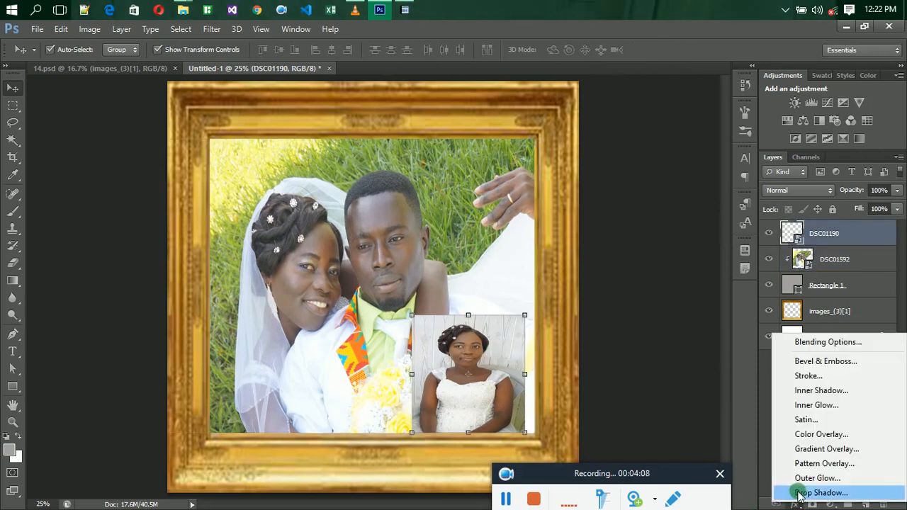
pyautogui.click(799, 491)
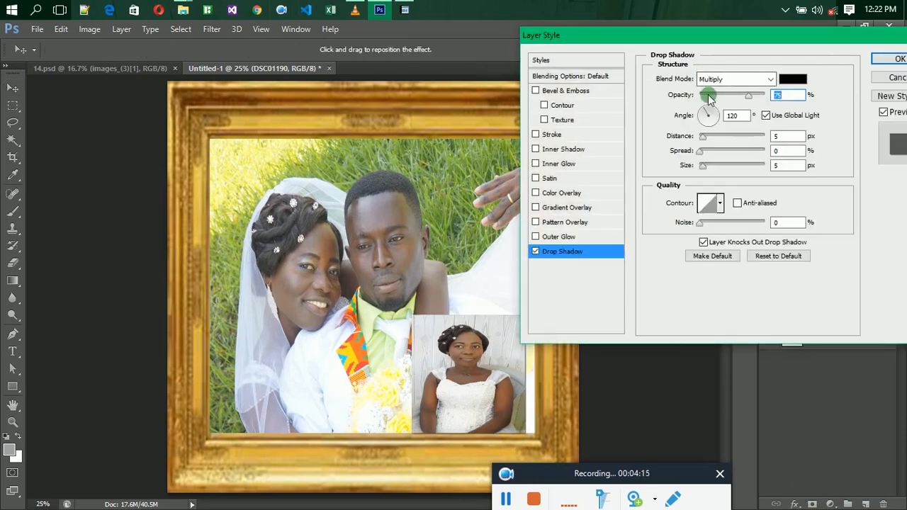
pyautogui.moveTo(700, 158)
pyautogui.mouseDown()
pyautogui.moveTo(713, 151)
pyautogui.moveTo(706, 168)
pyautogui.mouseUp()
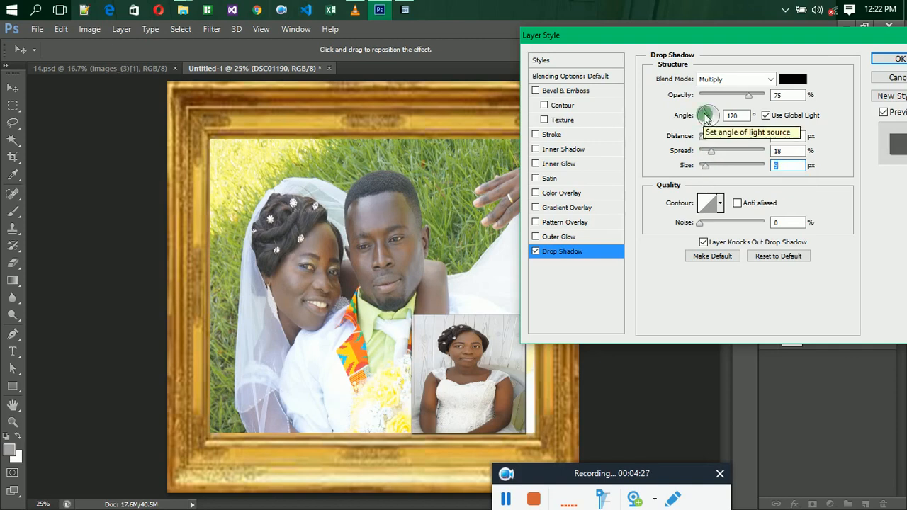
pyautogui.click(719, 115)
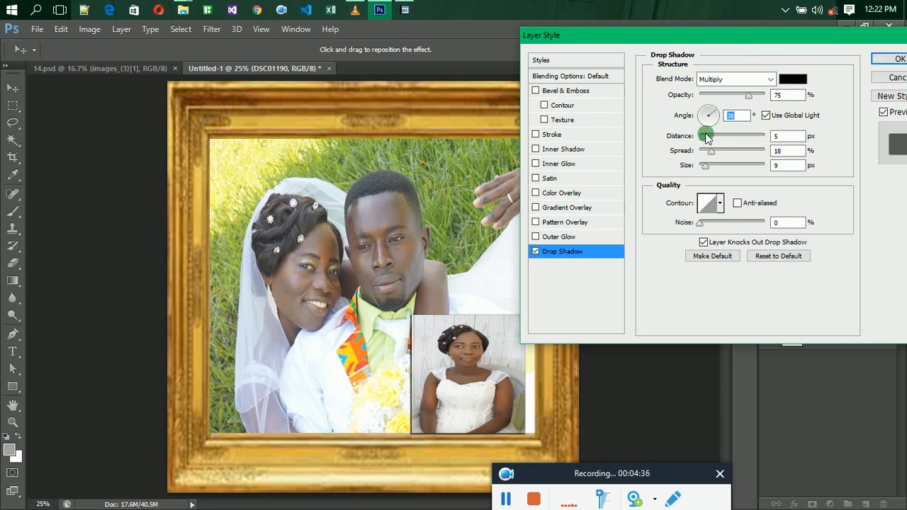
pyautogui.press('Tab')
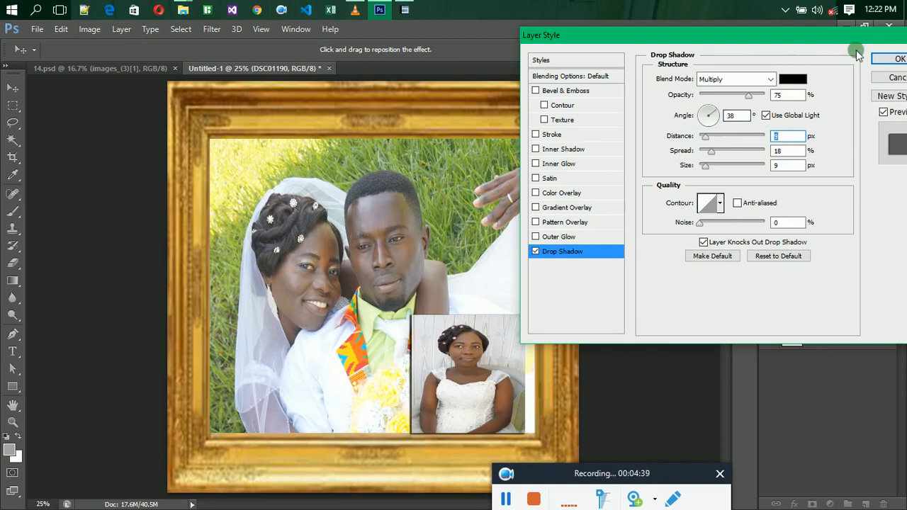
pyautogui.click(883, 61)
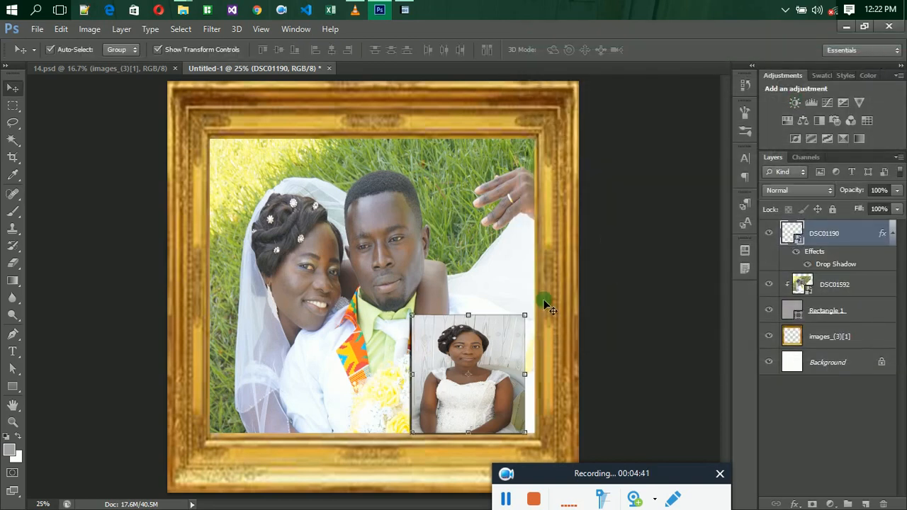
# Nudge the inset portrait up about 30 px, off the lower edge of the frame's opening
pyautogui.hotkey('shift', 'Up')
pyautogui.hotkey('shift', 'Up')
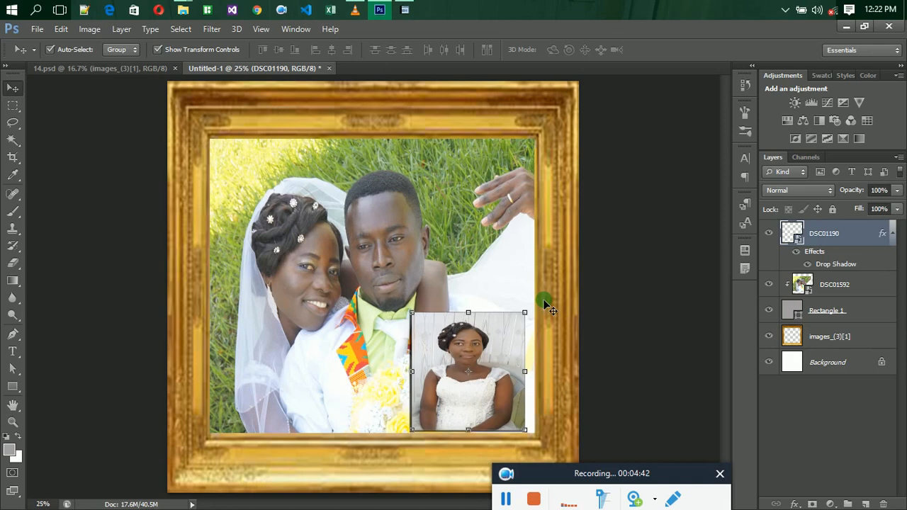
pyautogui.hotkey('shift', 'Up')
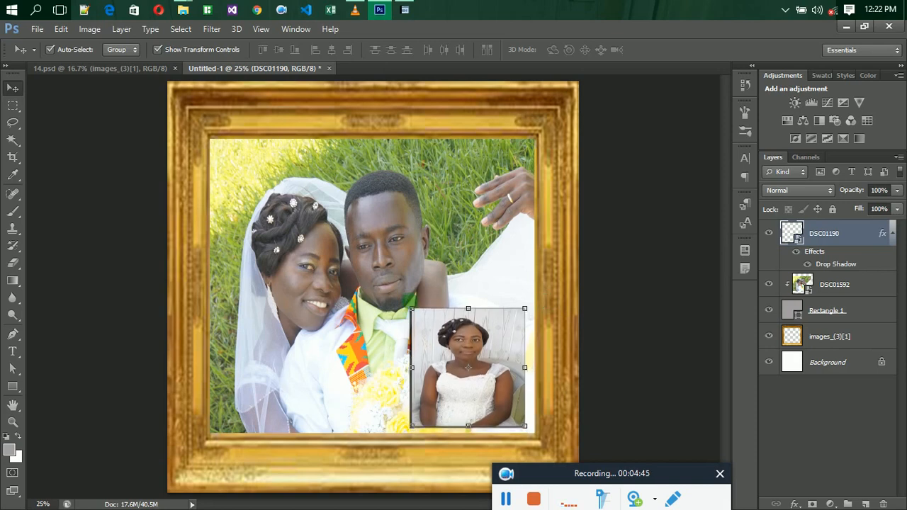
# Add a Black & White adjustment layer with the Default preset above DSC01592 and clip it so the frame and inset keep their colour
pyautogui.click(359, 230)
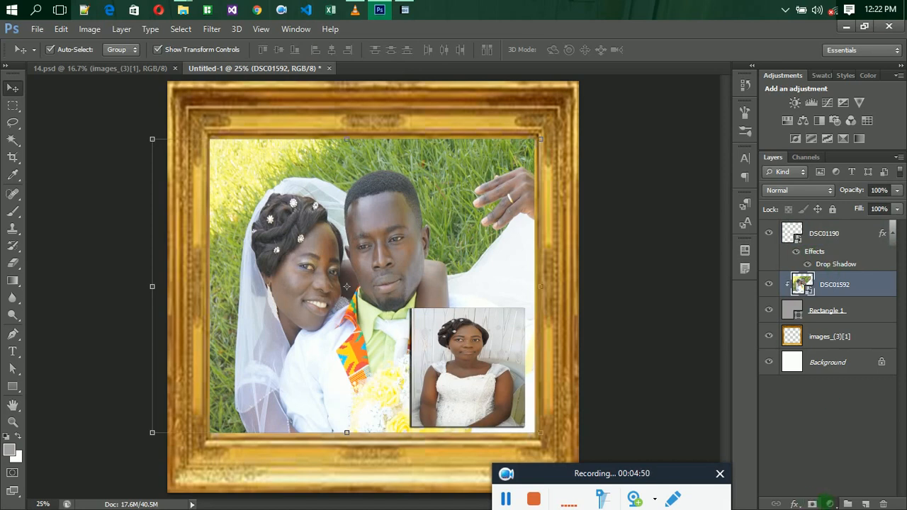
pyautogui.click(831, 504)
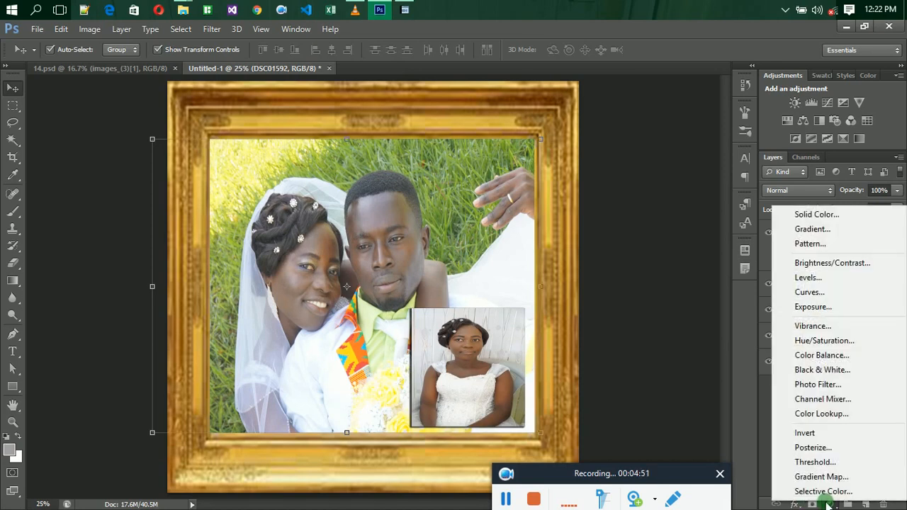
pyautogui.click(824, 371)
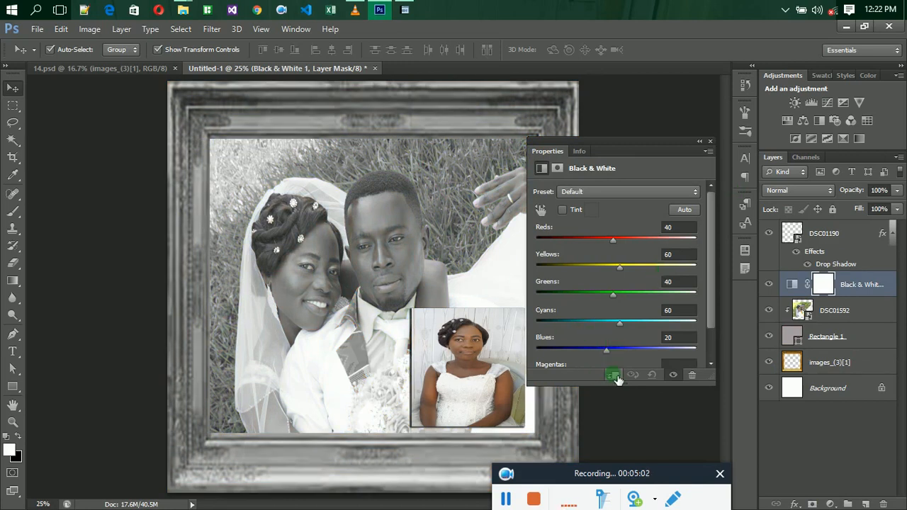
pyautogui.click(615, 377)
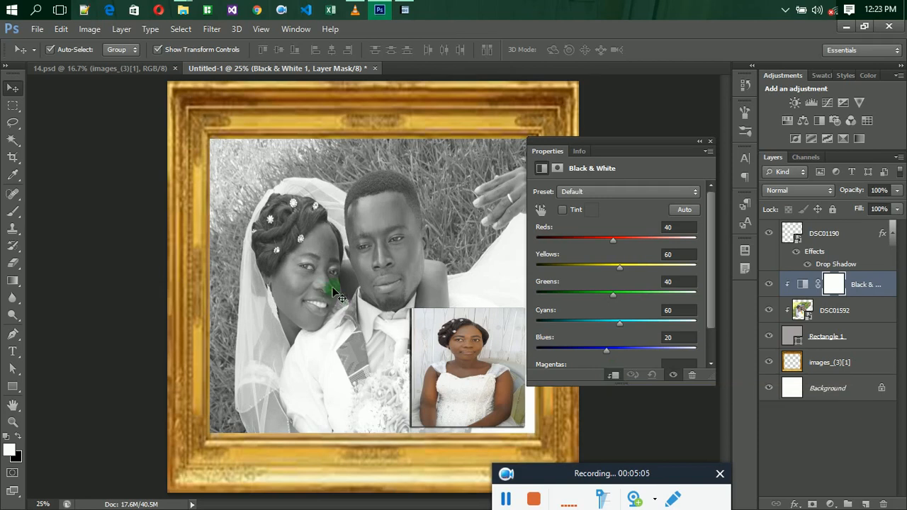
# Reduce the DSC01592 photo layer's opacity to 87% and close the adjustment properties
pyautogui.click(337, 316)
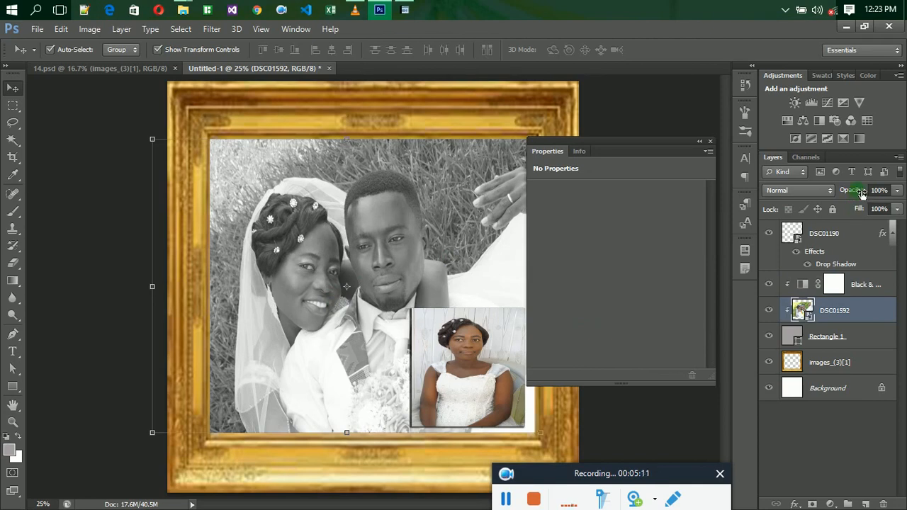
pyautogui.moveTo(863, 194); pyautogui.dragTo(855, 193)
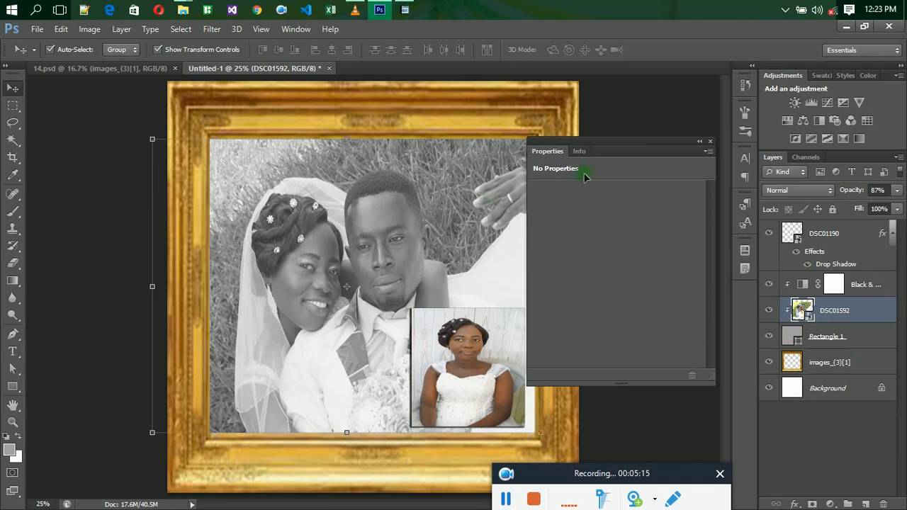
pyautogui.click(699, 143)
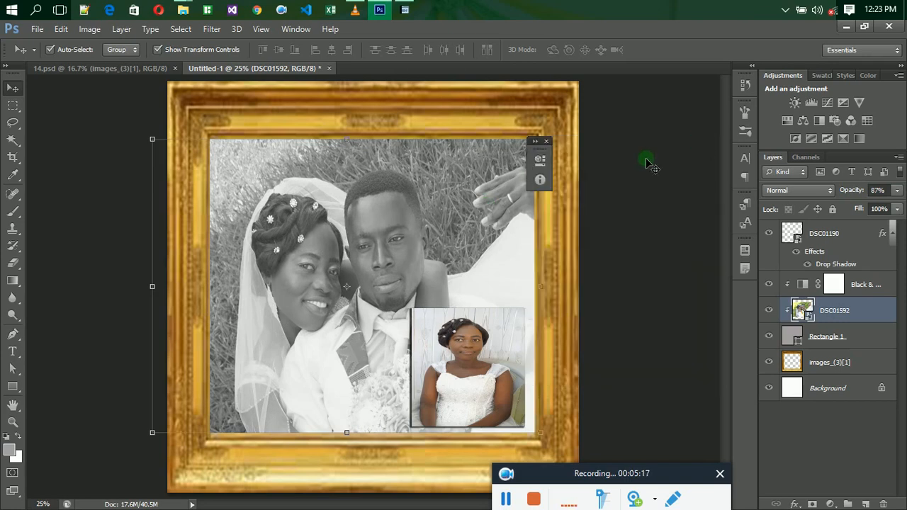
pyautogui.click(547, 142)
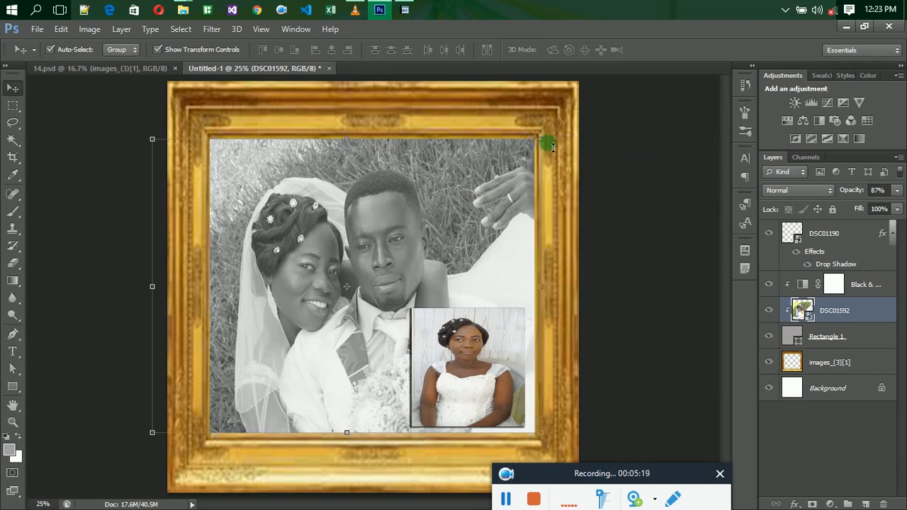